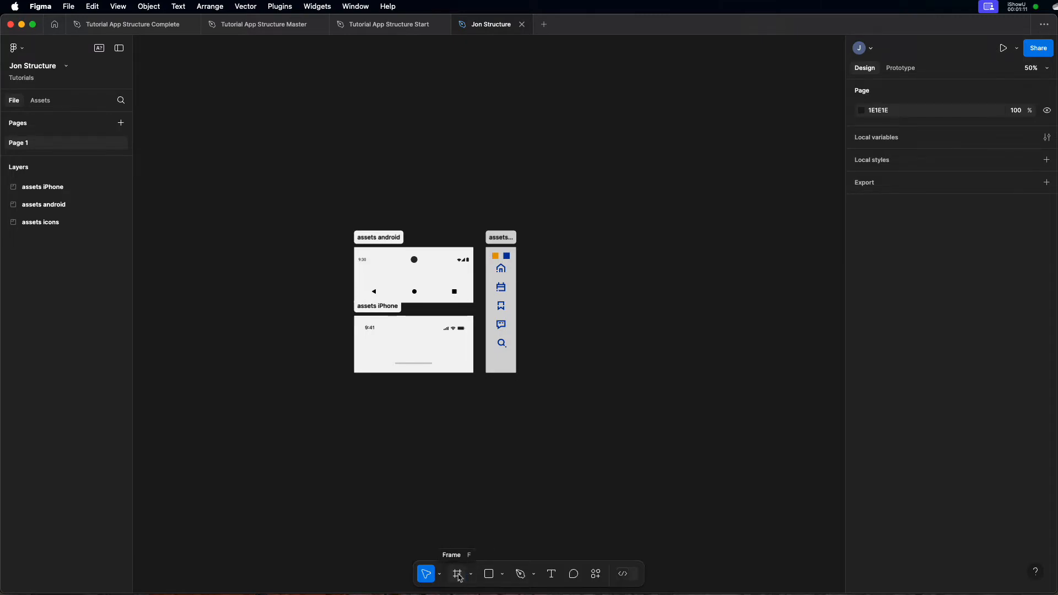
- Add a new frame using the iPhone 16 Pro Max preset
click(458, 576)
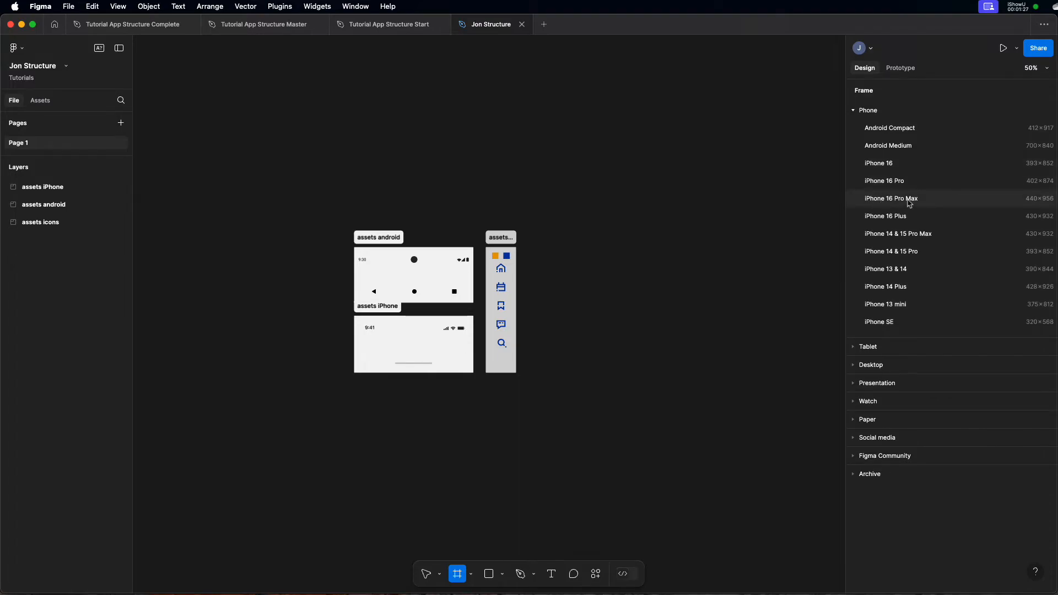
click(910, 201)
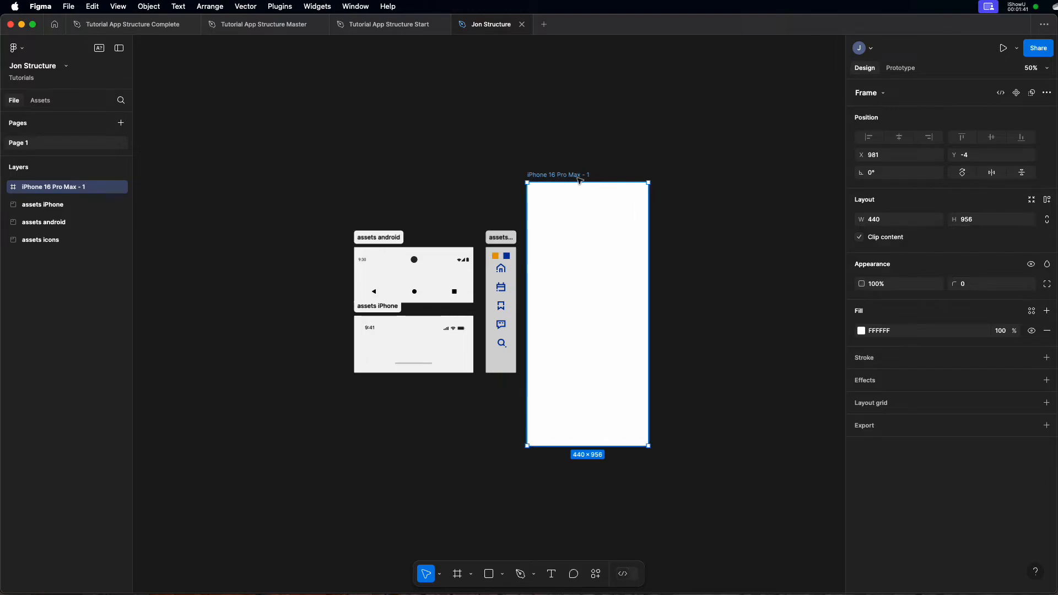
- Check which device the prototype settings use and review the available device models, then return to the design properties
click(902, 69)
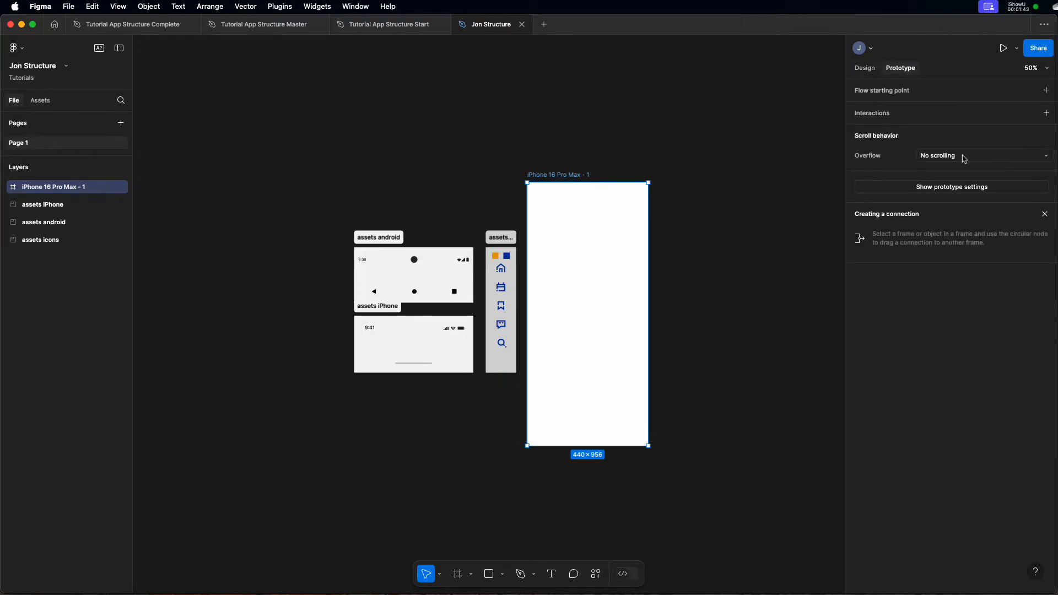
click(949, 187)
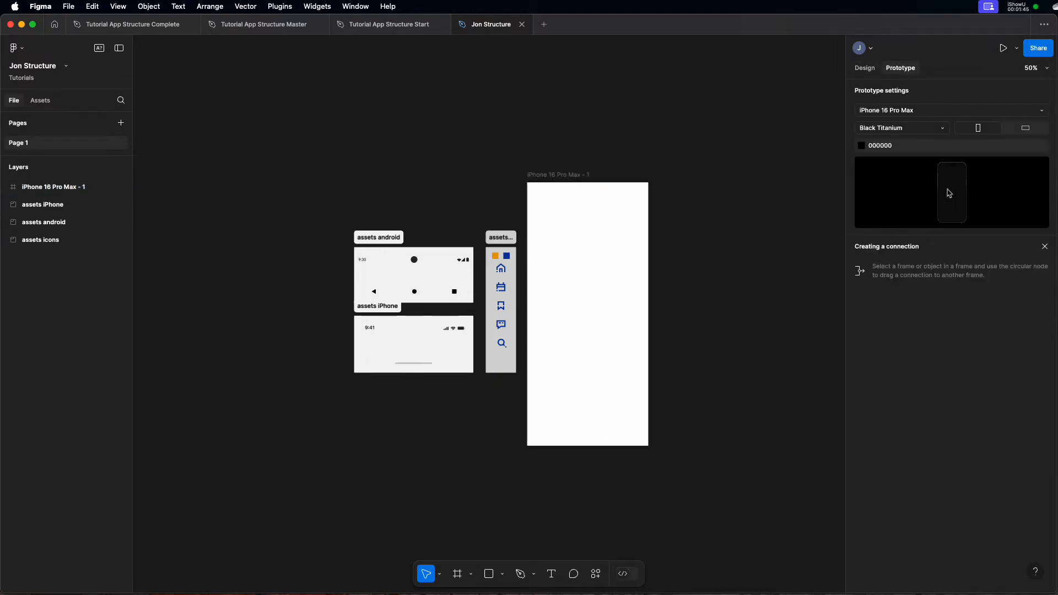
click(905, 112)
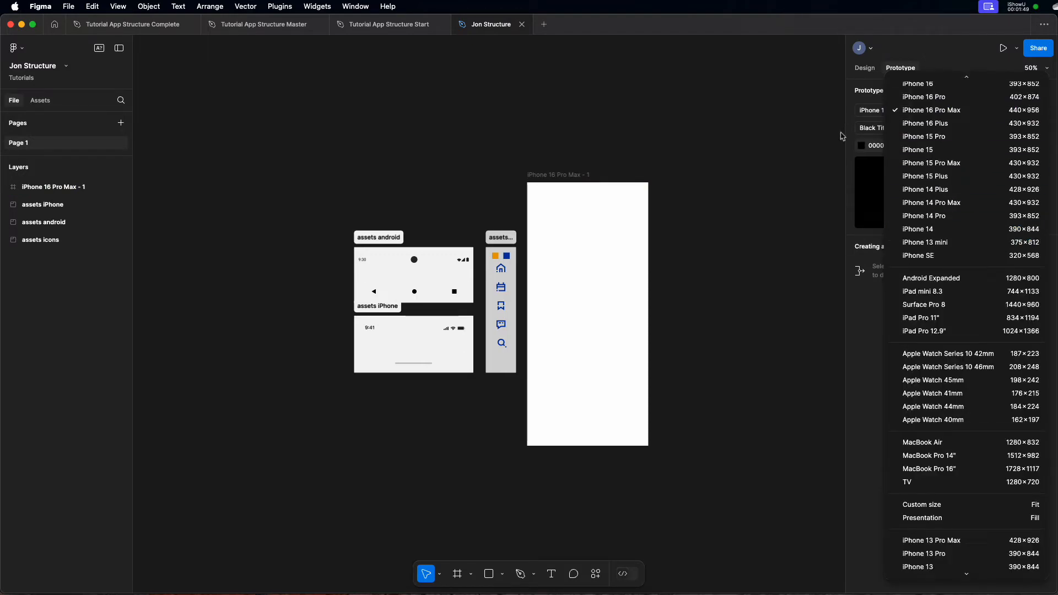
click(856, 160)
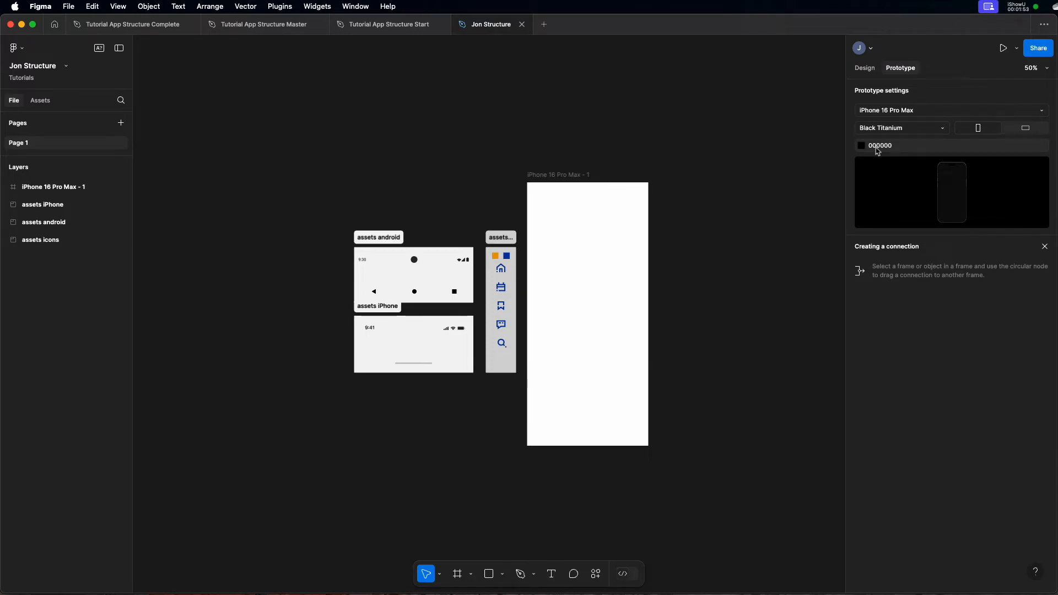
click(858, 69)
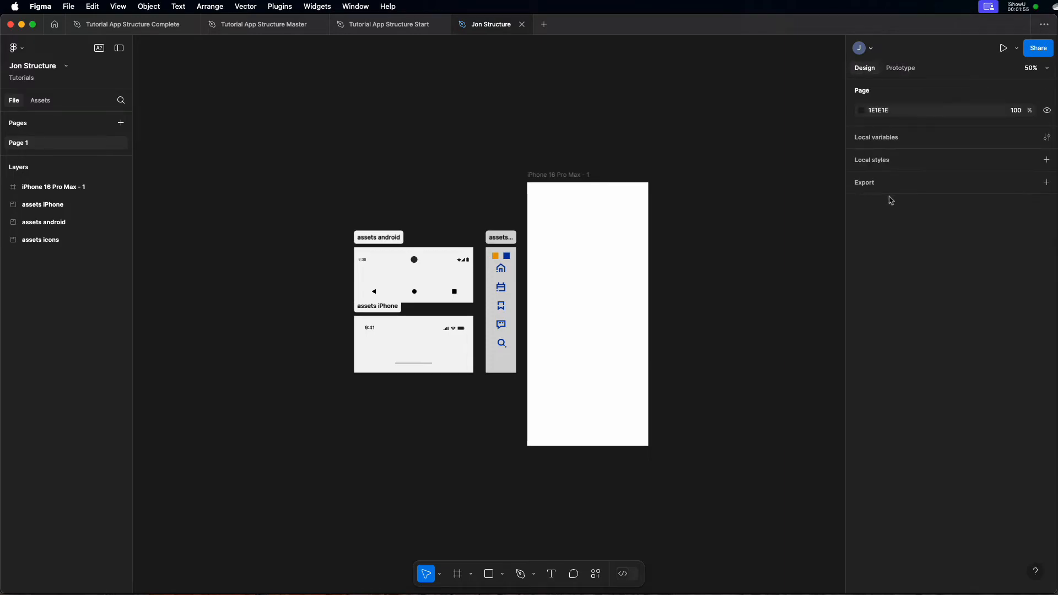
- Rename the iPhone 16 Pro Max frame as Screen Base
double_click(558, 178)
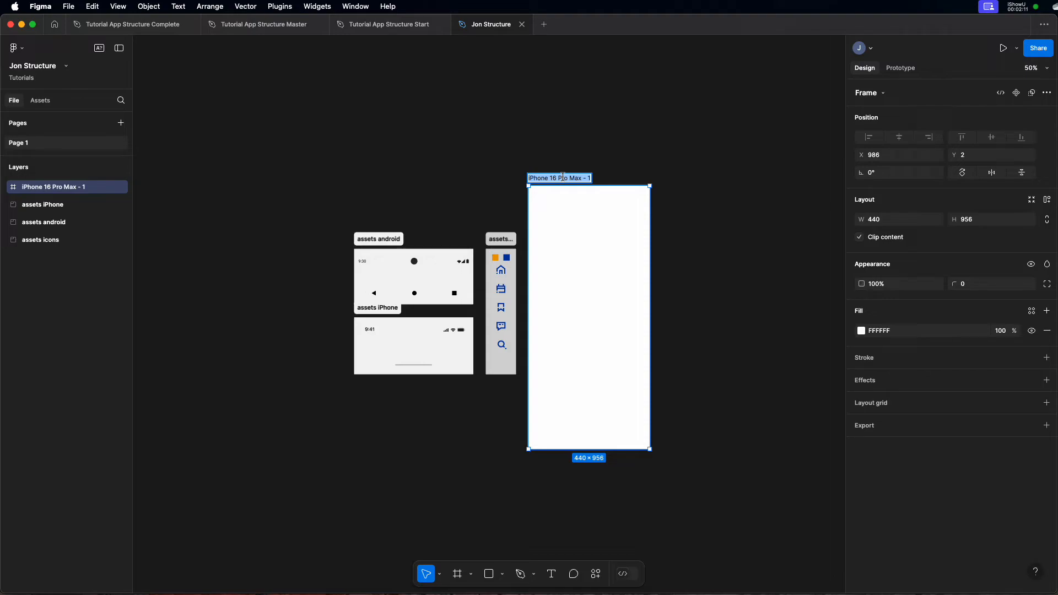
text(Sc)
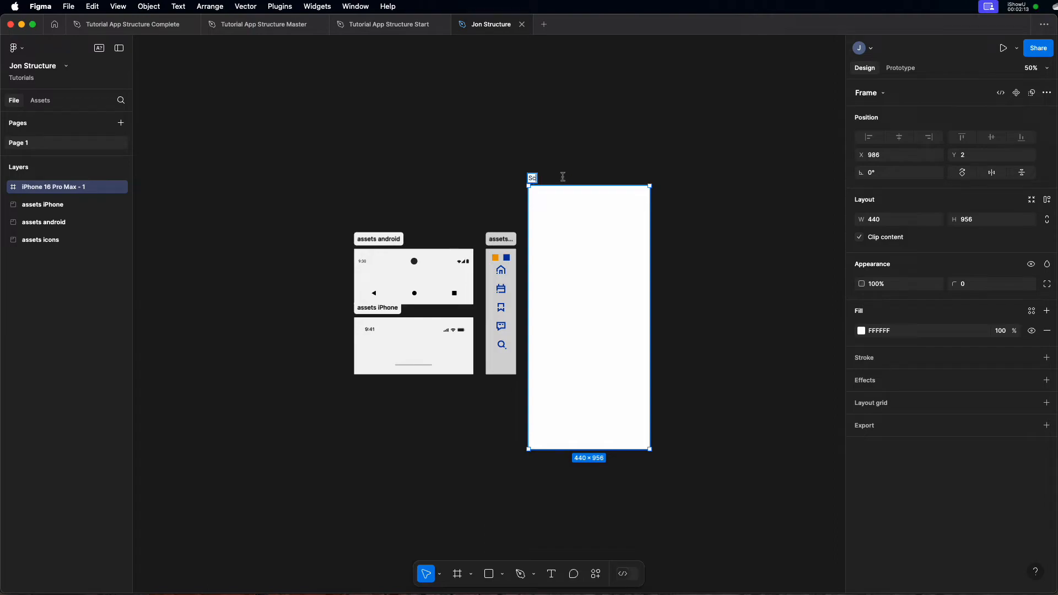
text(reen Base)
key(Return)
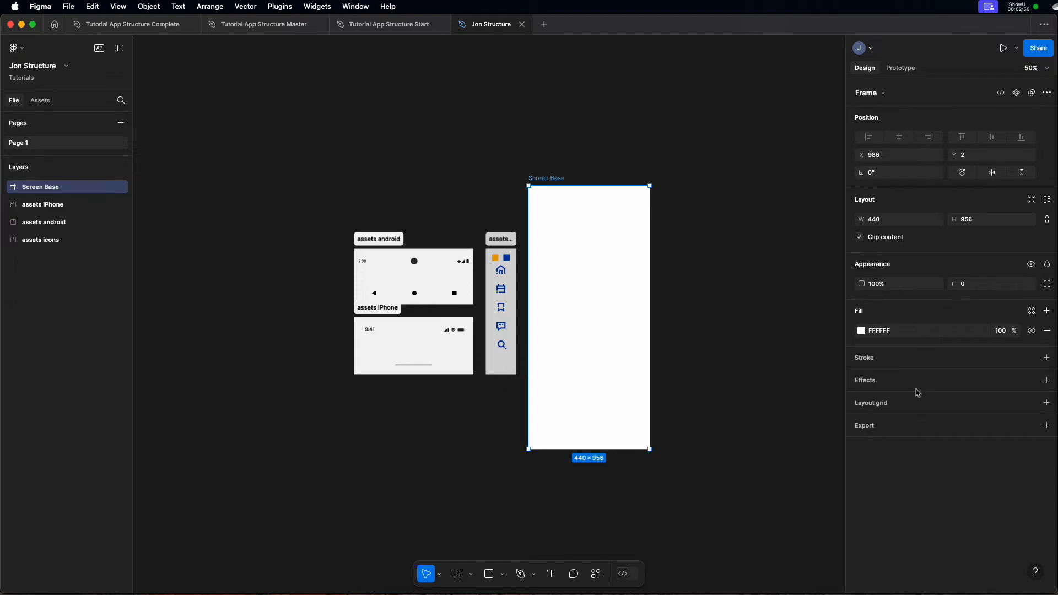
- Add a layout grid to the Screen Base frame, switch it to Columns and set the count to 12
click(1049, 406)
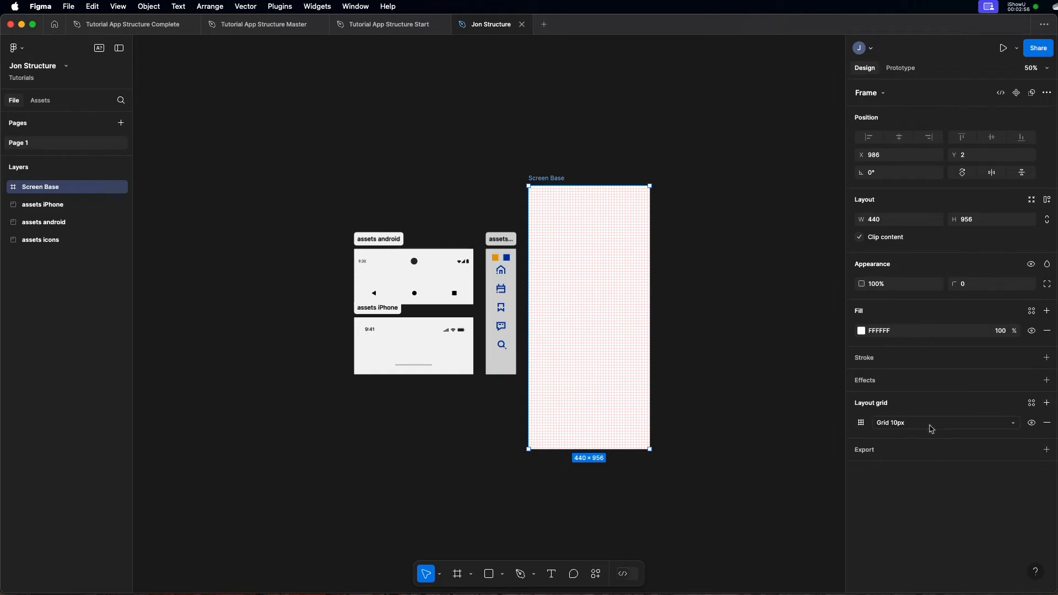
click(862, 423)
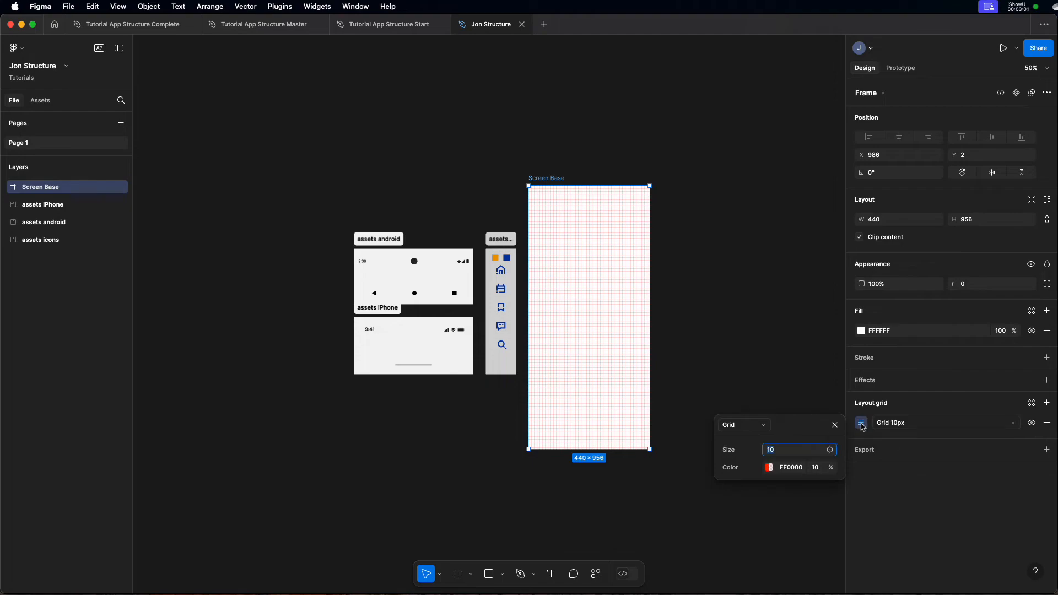
click(754, 427)
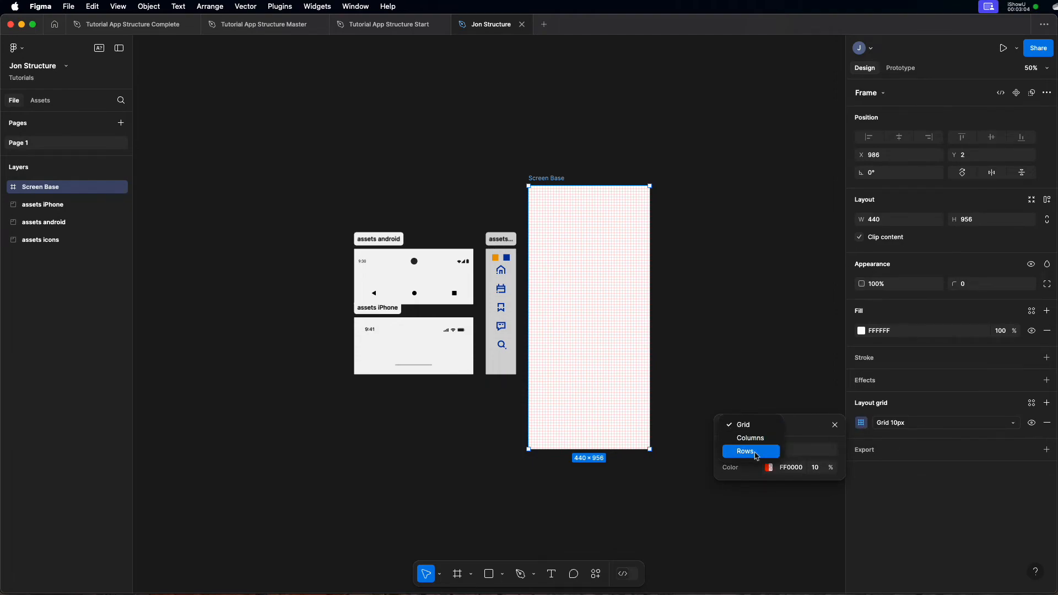
click(751, 438)
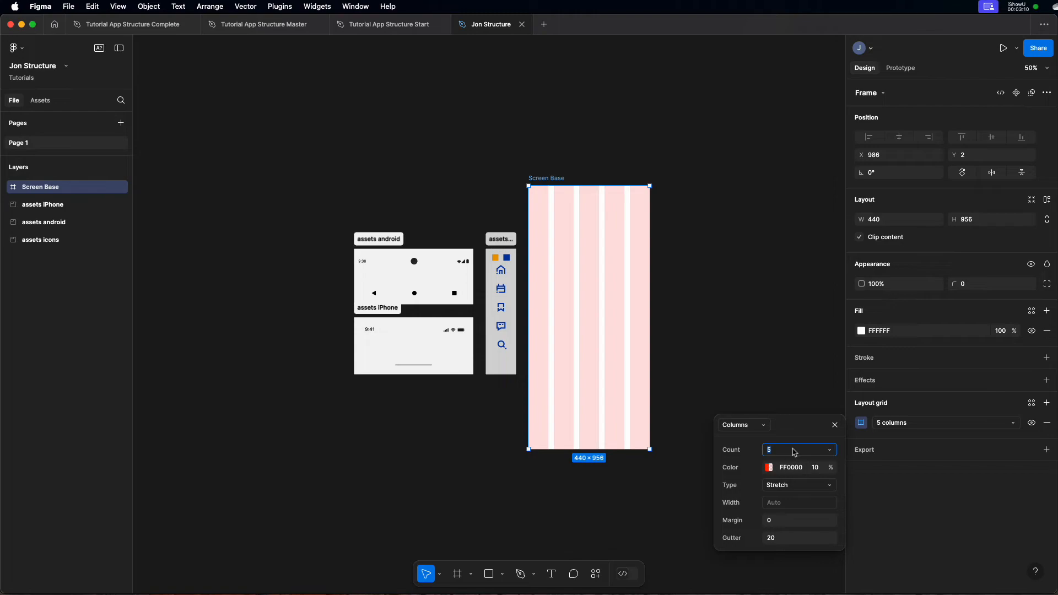
text(12)
key(Return)
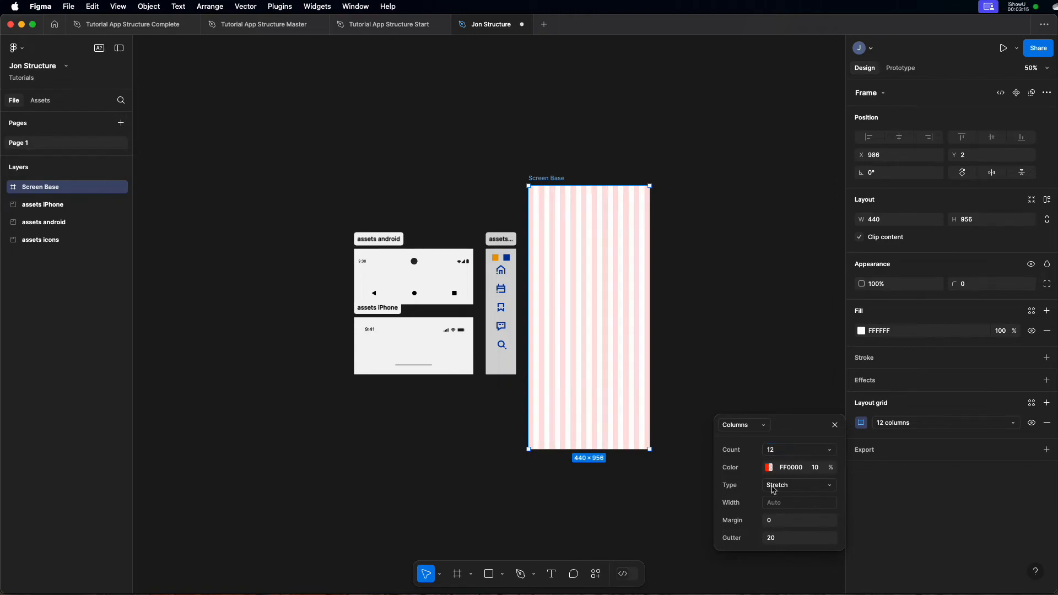
- Set the column grid's margin to 20 and its gutter to 10
click(777, 526)
text(20)
click(789, 538)
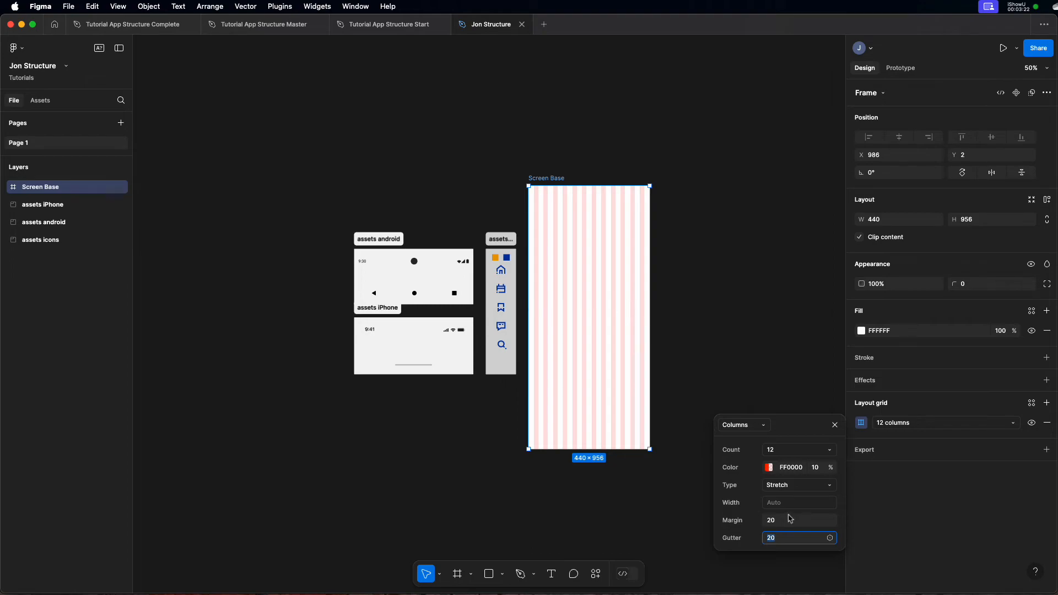
text(10)
key(Return)
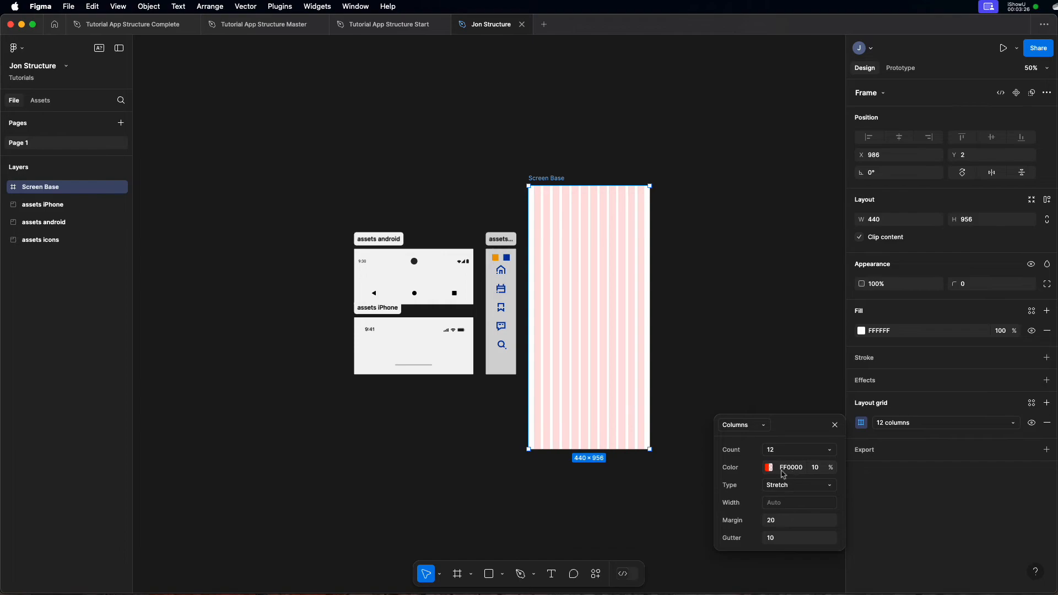
- Change the column grid's color to the grey 6A6A6A and close the grid settings
click(769, 467)
drag(620, 381, 589, 399)
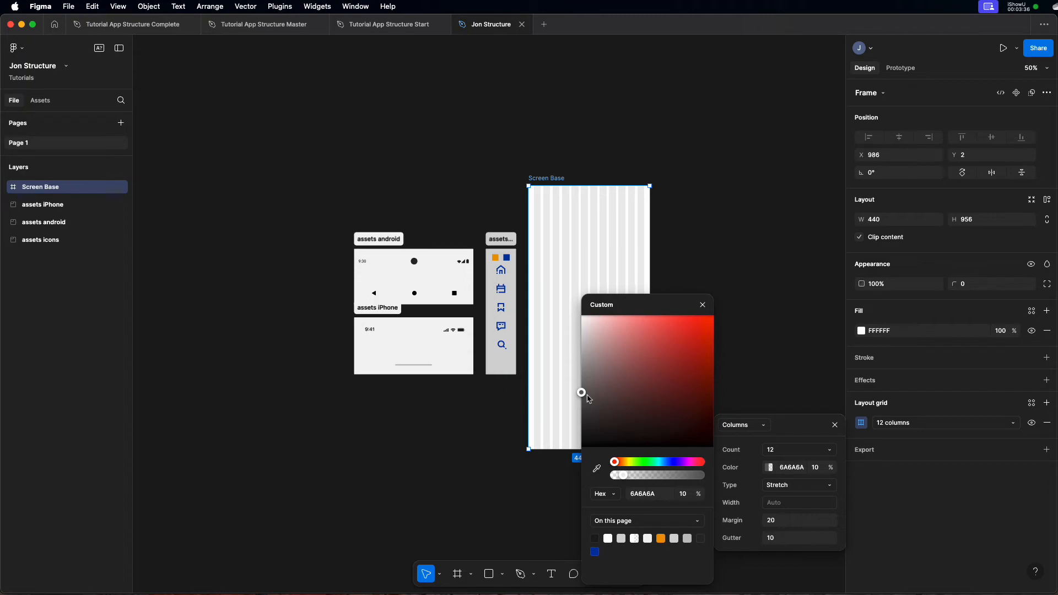
click(703, 305)
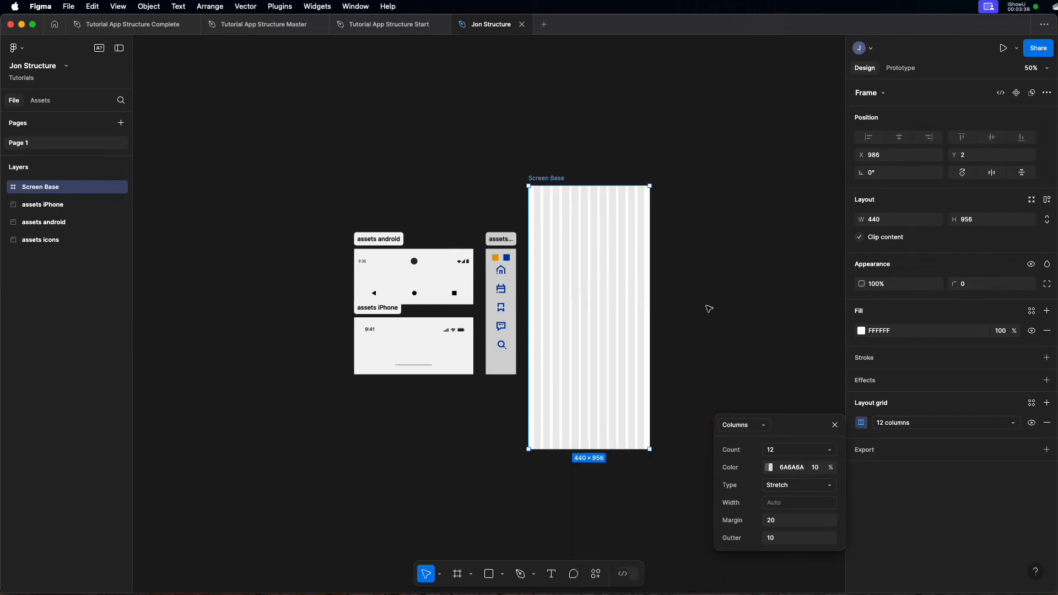
click(836, 425)
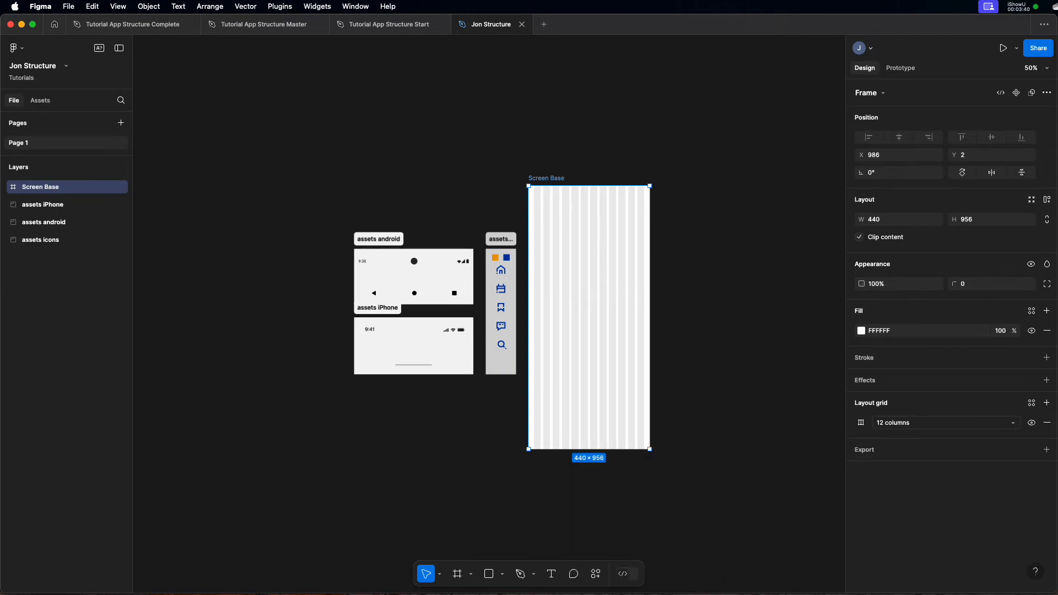
- Add a second layout grid to Screen Base as Rows with the count set to Auto
click(1047, 404)
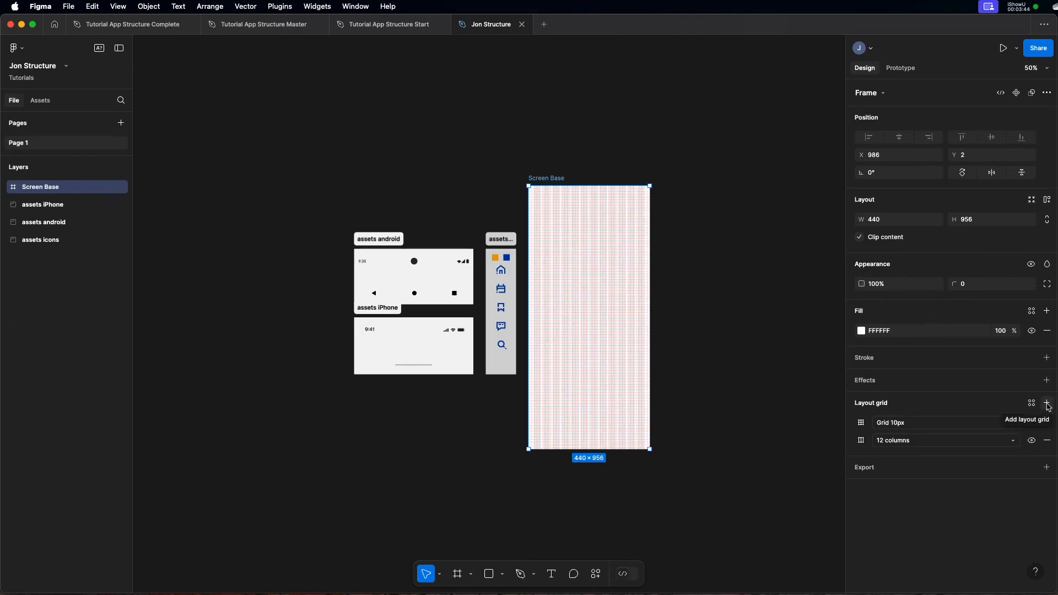
click(863, 423)
click(759, 426)
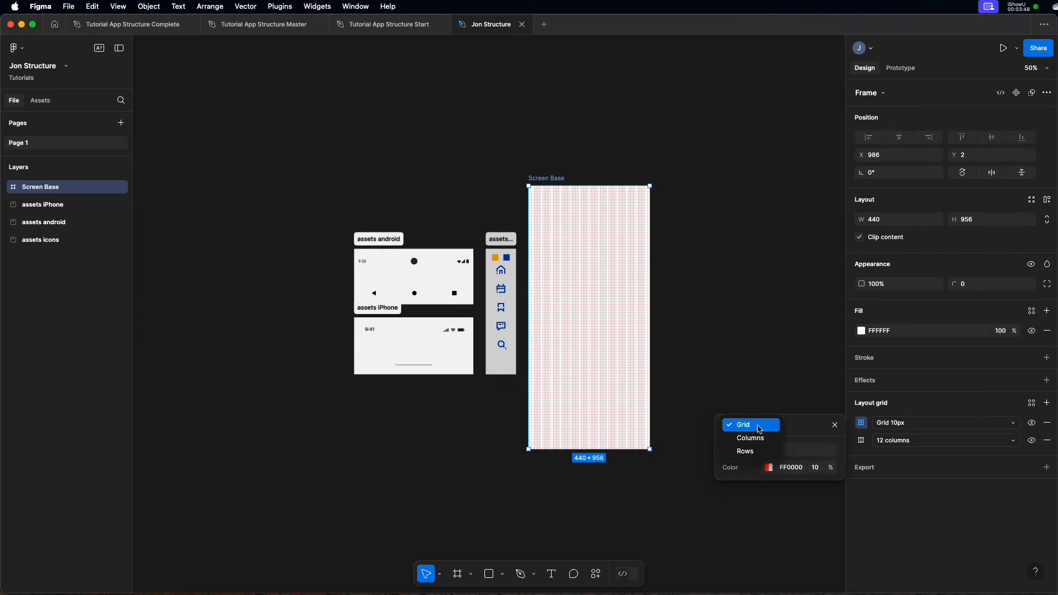
click(750, 451)
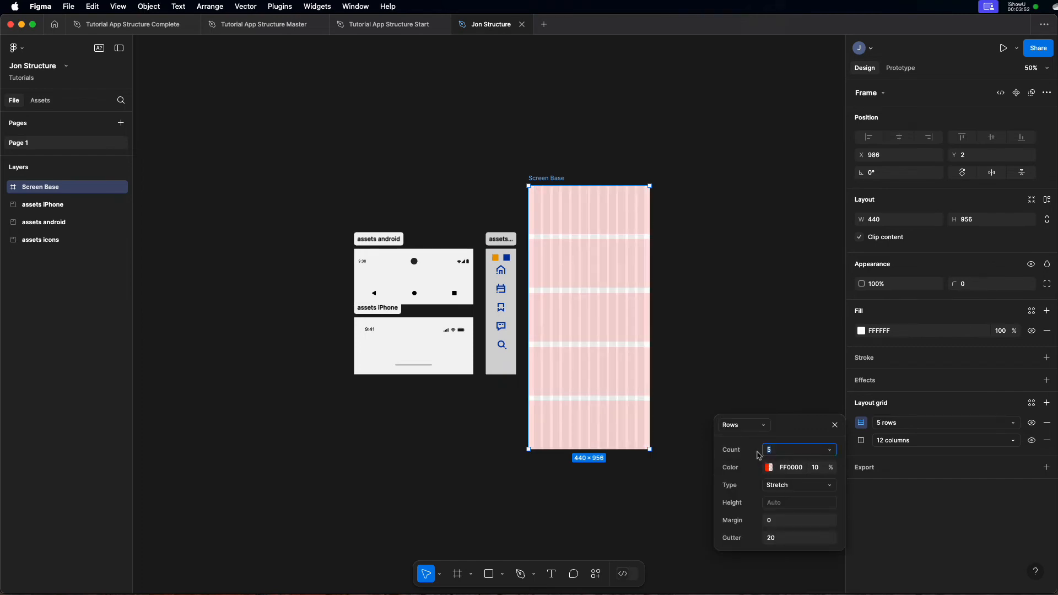
click(832, 451)
click(806, 375)
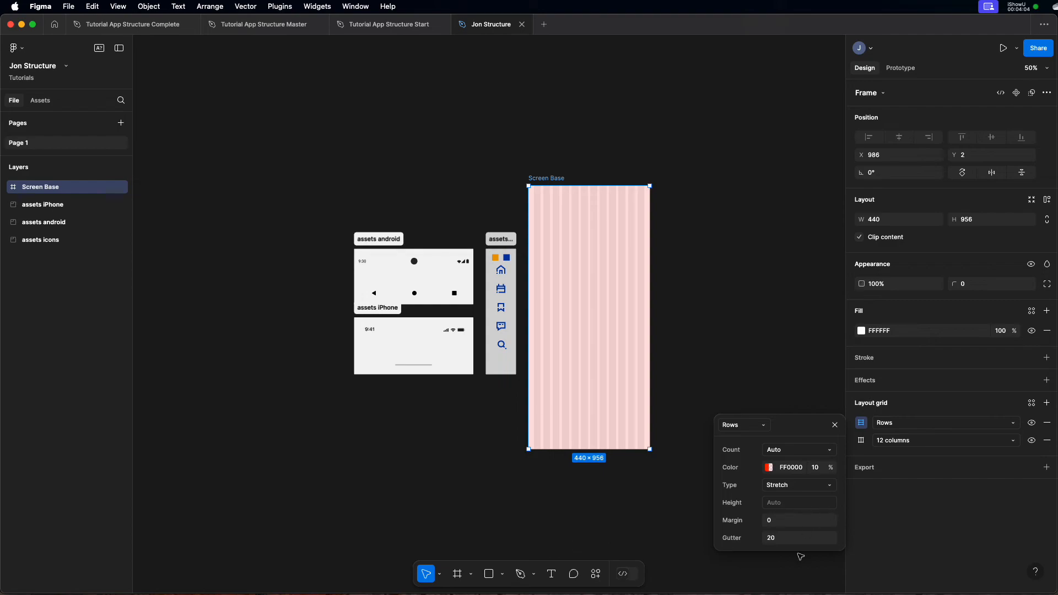
- Set the row grid's type to Top with a height of 10 and a gutter of 0, and close its settings
click(789, 488)
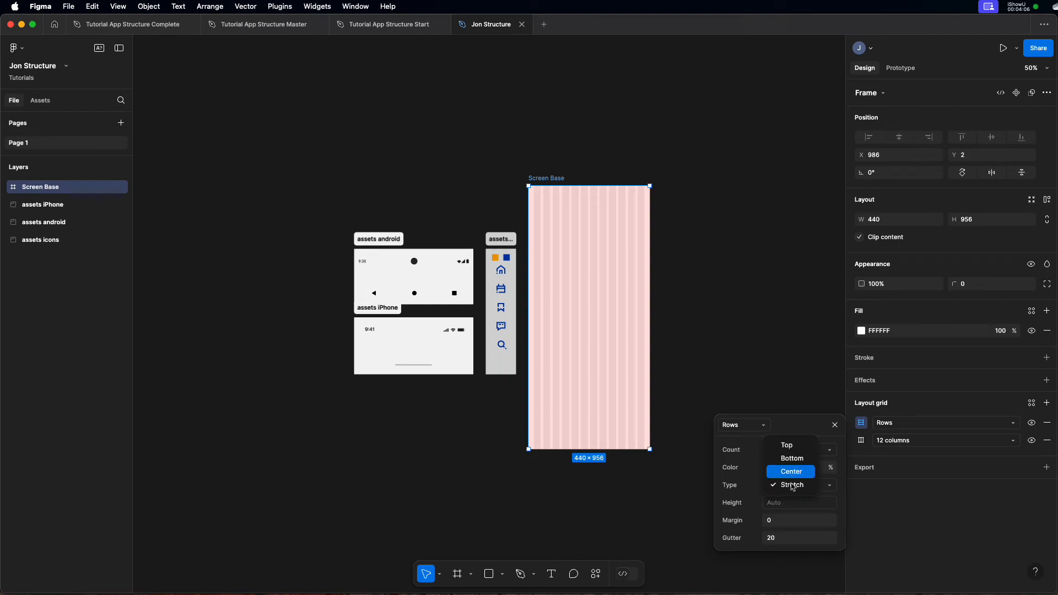
click(787, 445)
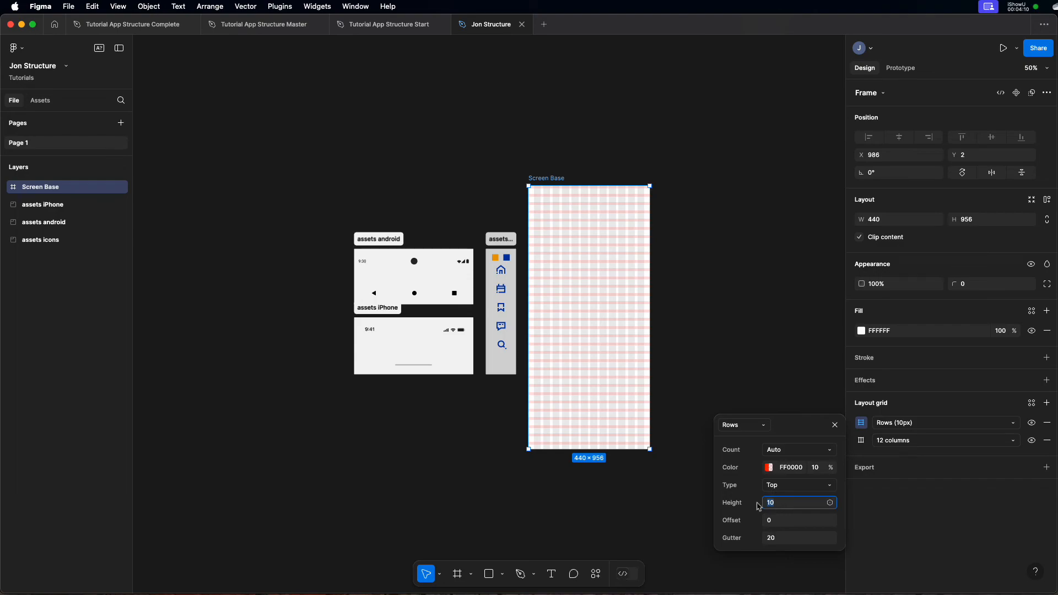
text(10)
click(779, 538)
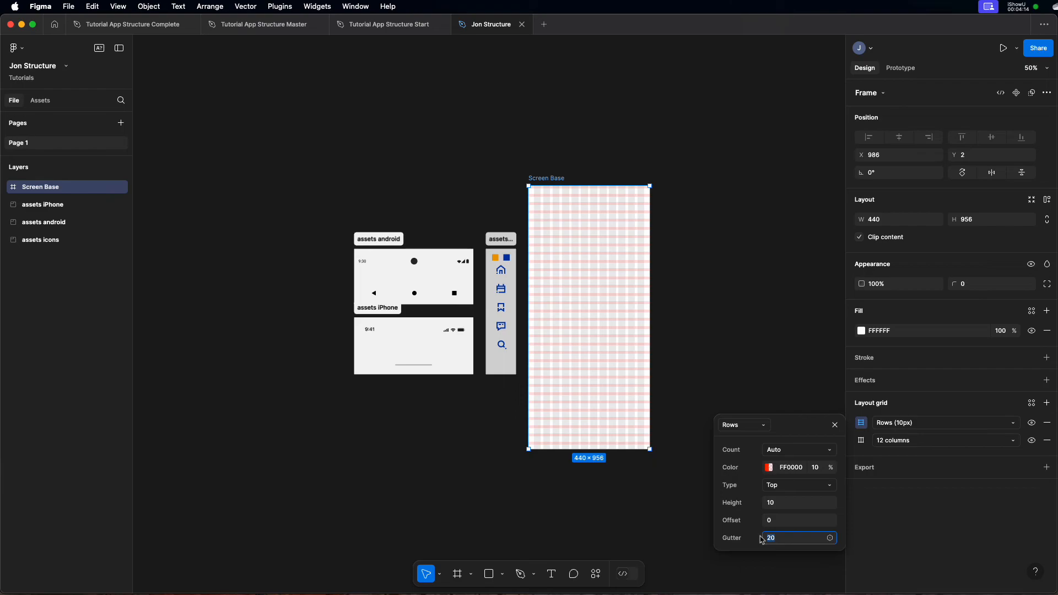
text(0)
key(Return)
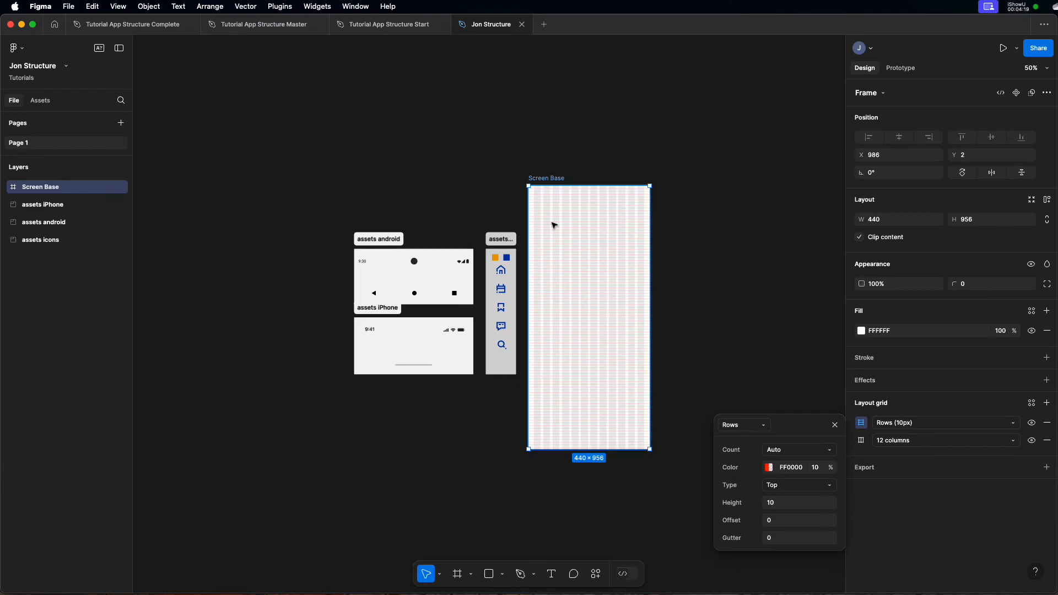
key(shift+2)
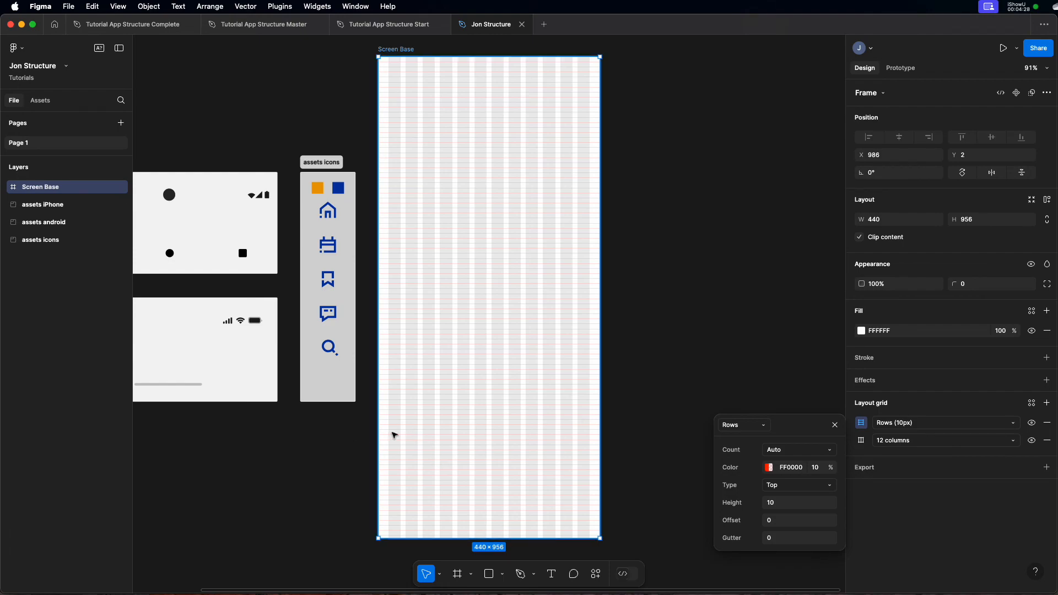
scroll(381, 439, down, 1)
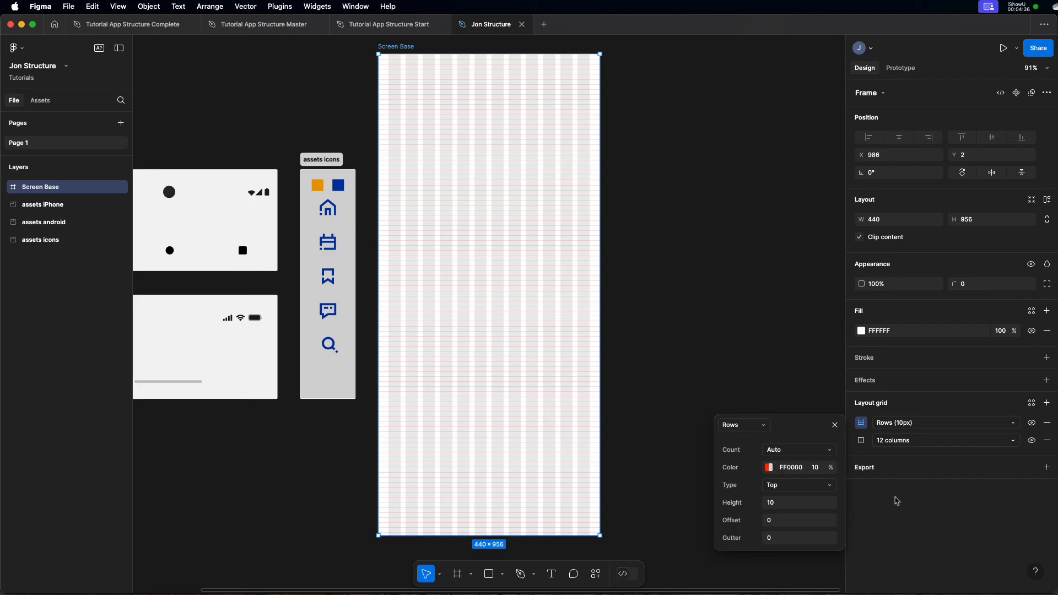
click(917, 528)
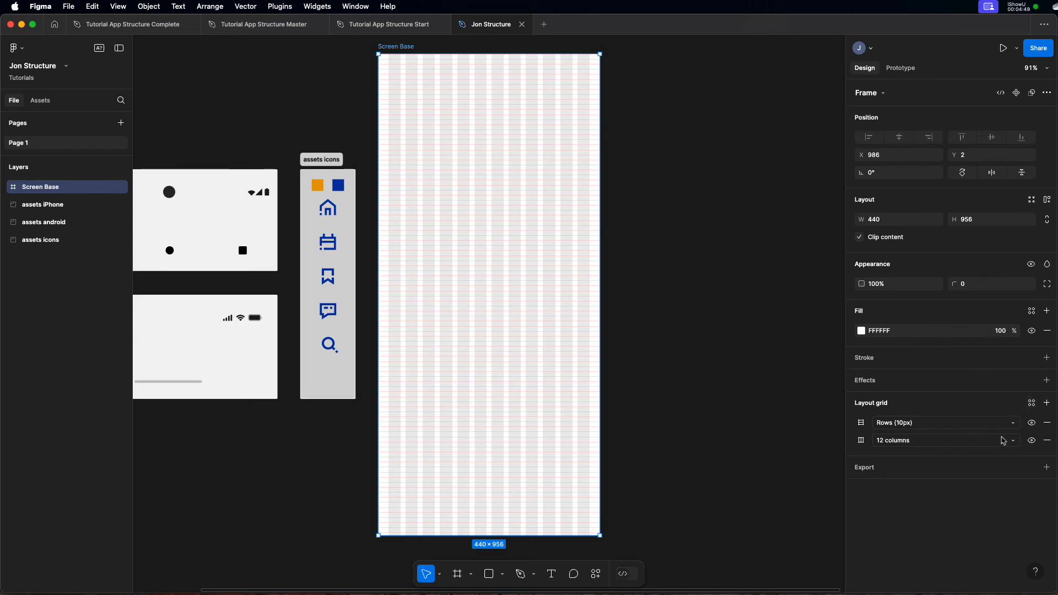
- Save Screen Base's layout grids as a new grid style named "12 c 10 px"
click(1033, 404)
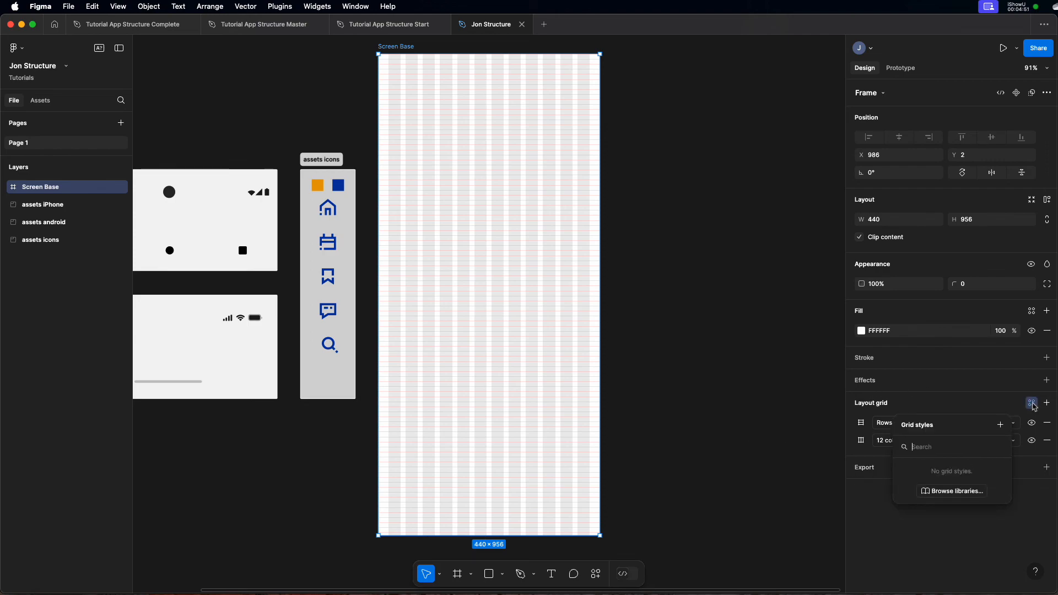
click(1000, 426)
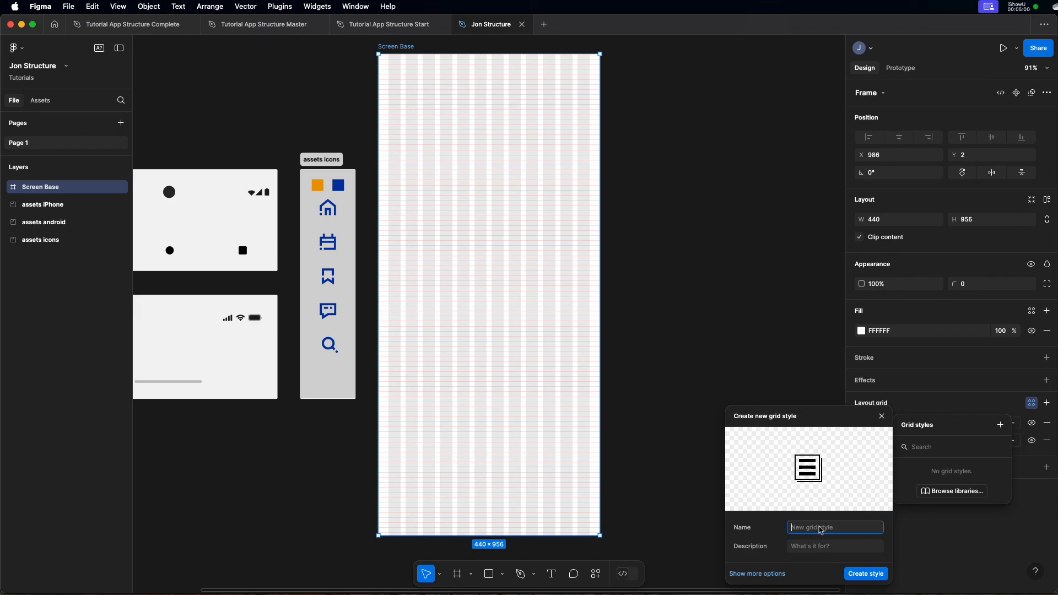
text(12 c 10 px)
click(866, 574)
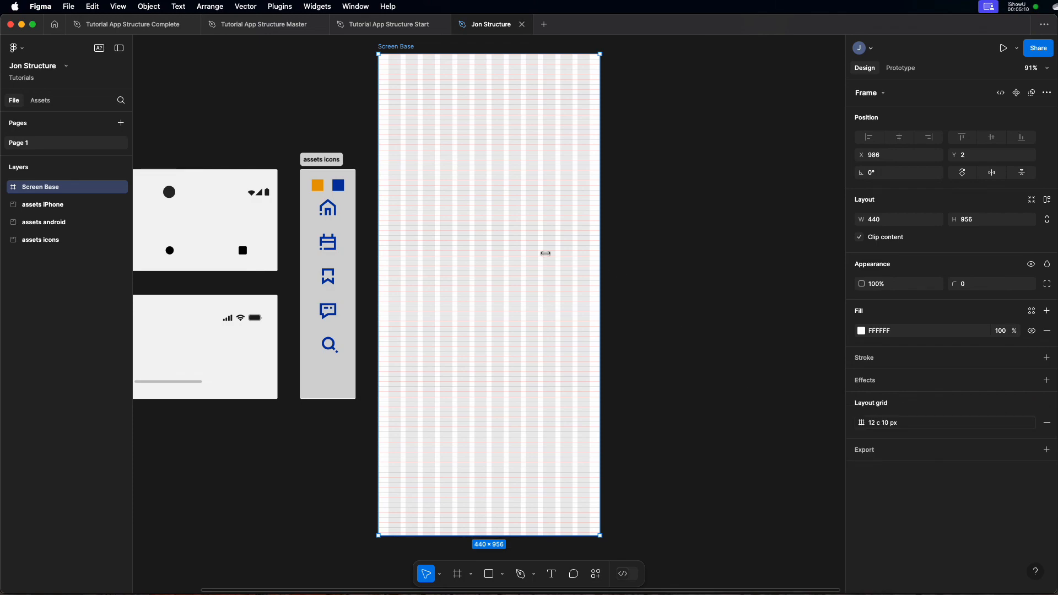
- Draw a frame about 336 × 620 beside Screen Base and apply the "12 c 10 px" grid style to it
scroll(385, 101, right, 3)
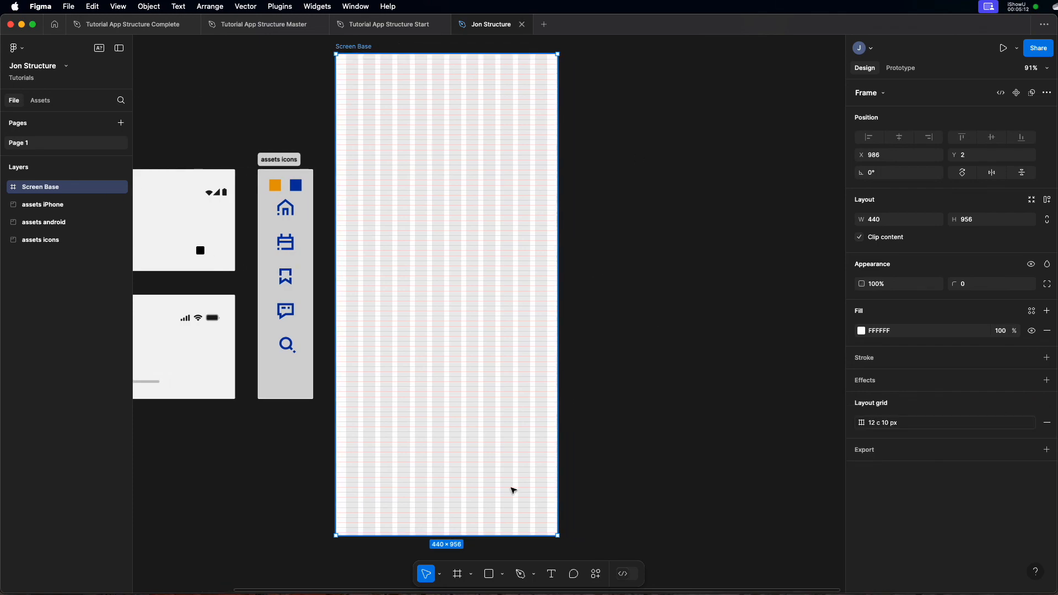
scroll(513, 489, up, 2)
key(f)
drag(616, 189, 787, 502)
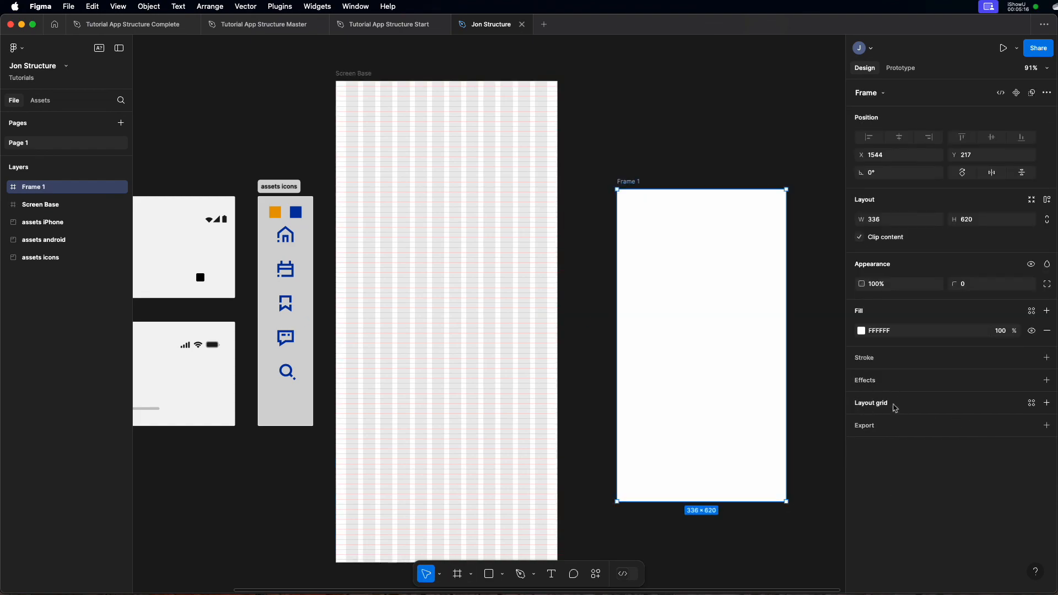
click(1031, 403)
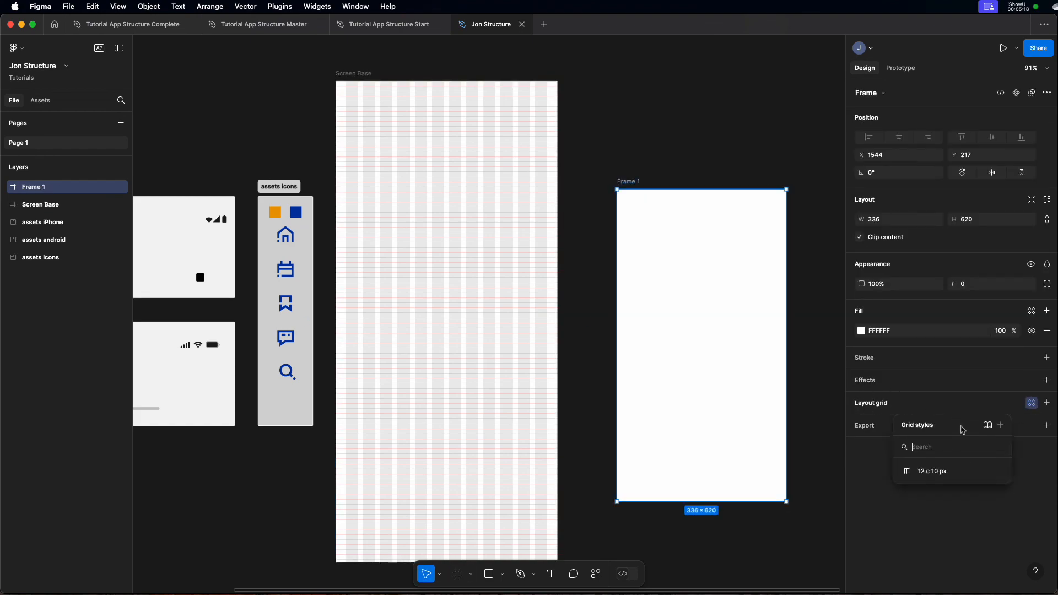
click(932, 472)
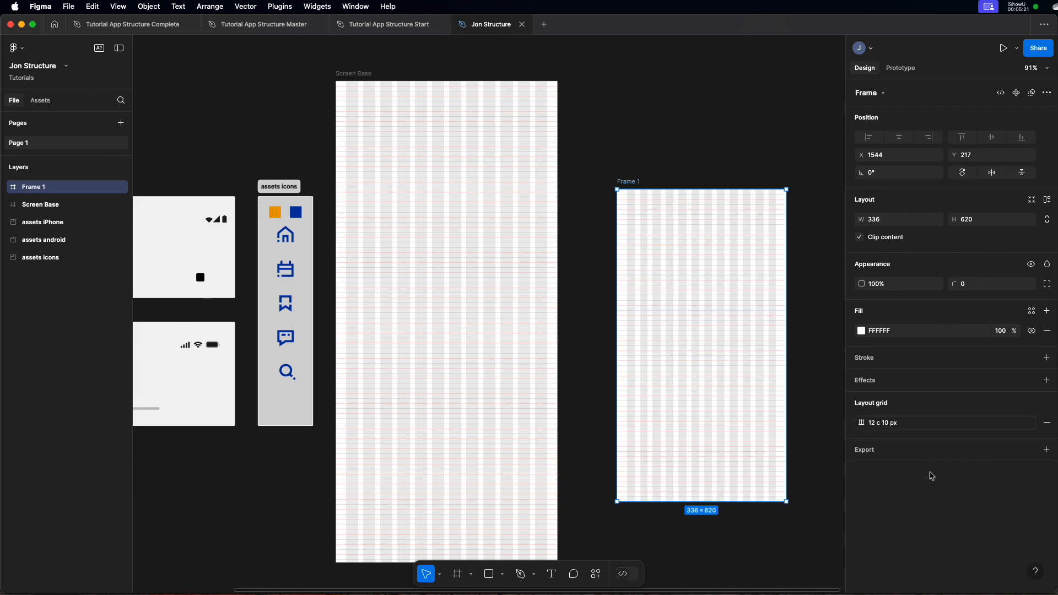